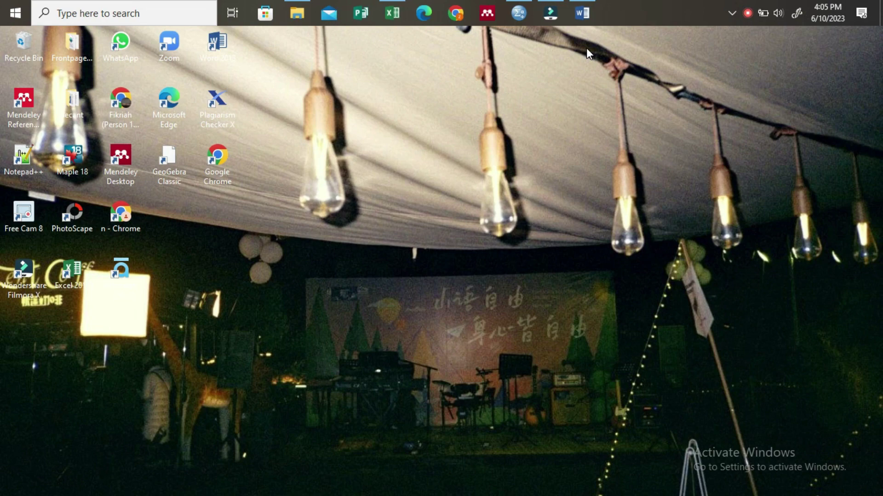
- Bring up the TUGAS 2 Word document and the TUGAS 2 Excel workbook, then minimize Word to view the respondent data
click(582, 13)
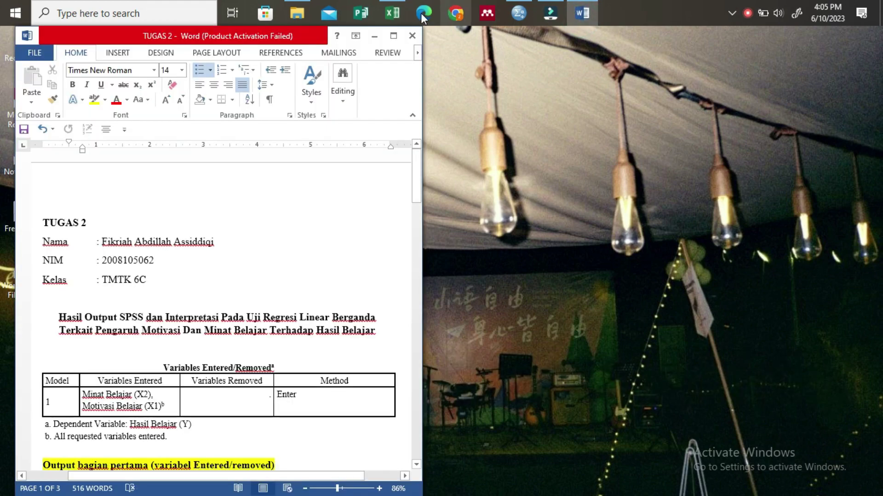
click(394, 13)
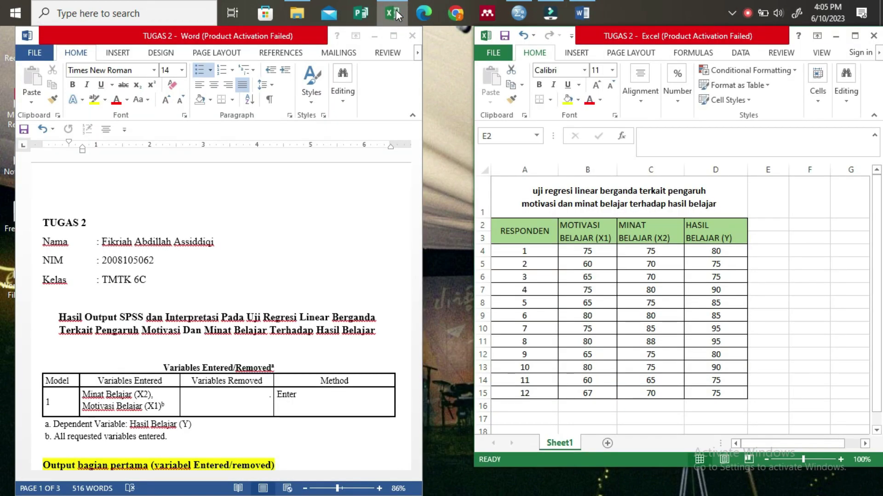
click(373, 37)
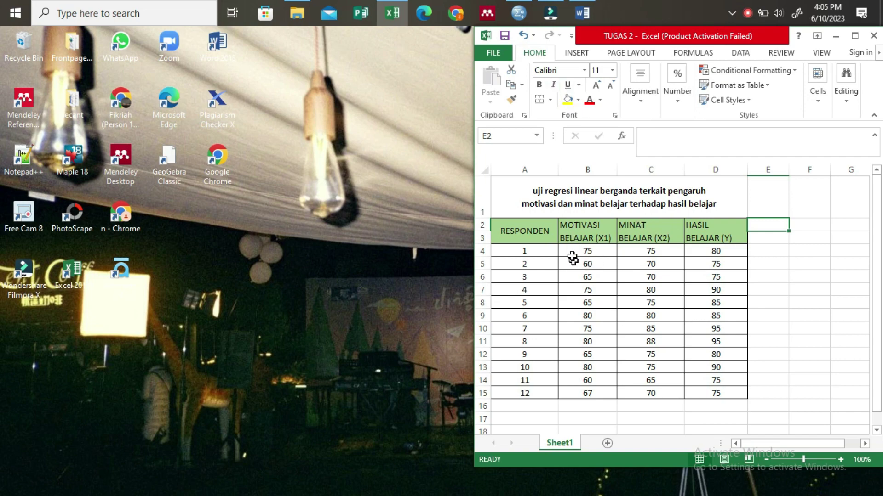
- Switch to SPSS Statistics and review the X1, X2 and Y variable definitions, then return to the data
click(518, 12)
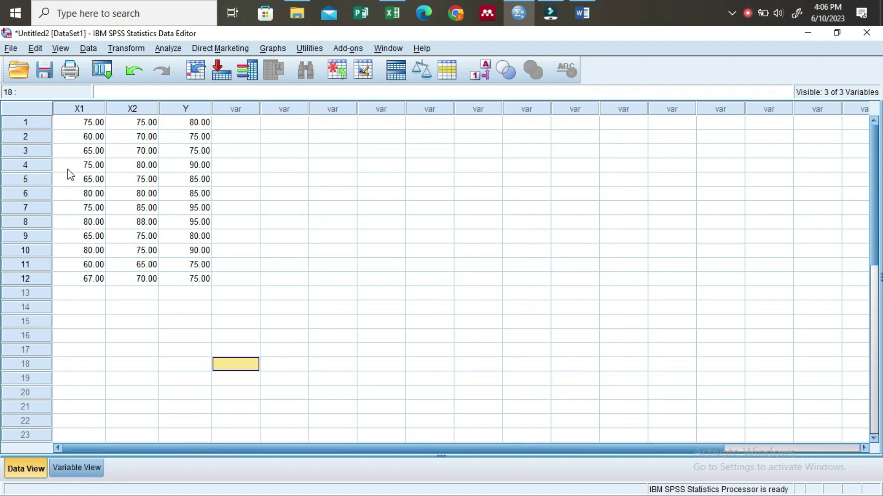
click(79, 468)
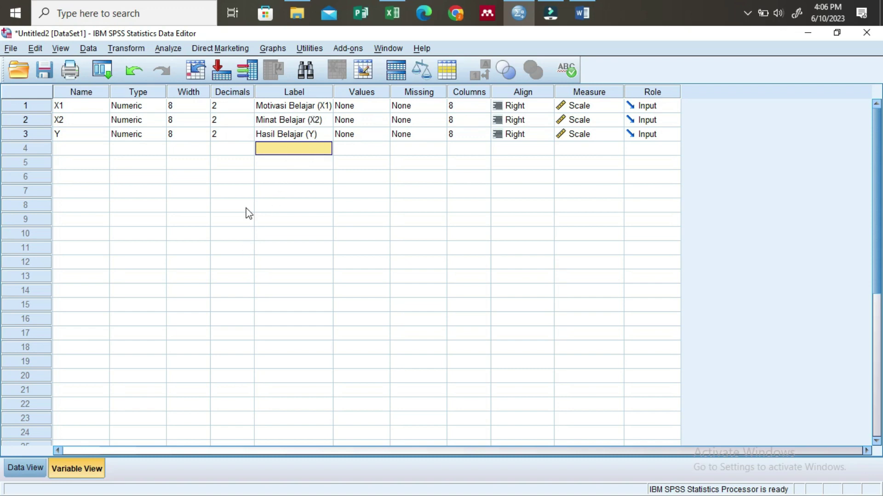
click(32, 467)
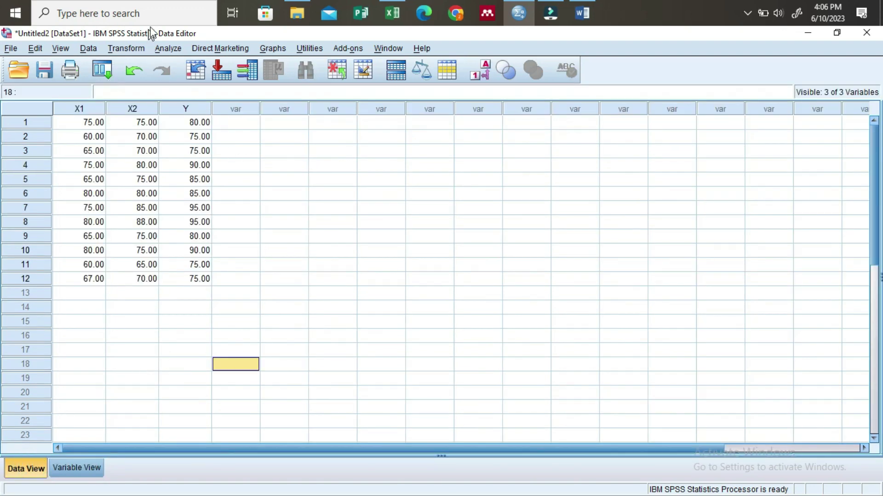
- Start a Linear Regression analysis with Hasil Belajar (Y) as the dependent variable
click(168, 49)
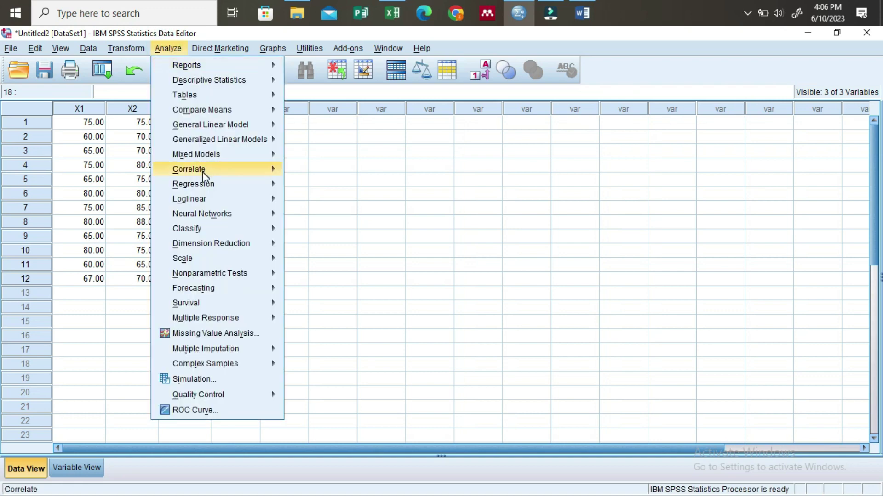
mouse_move(210, 191)
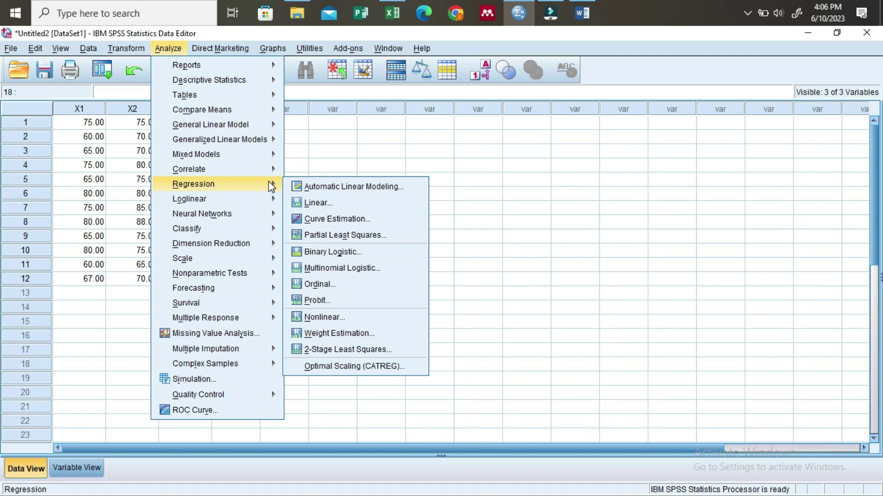
click(306, 201)
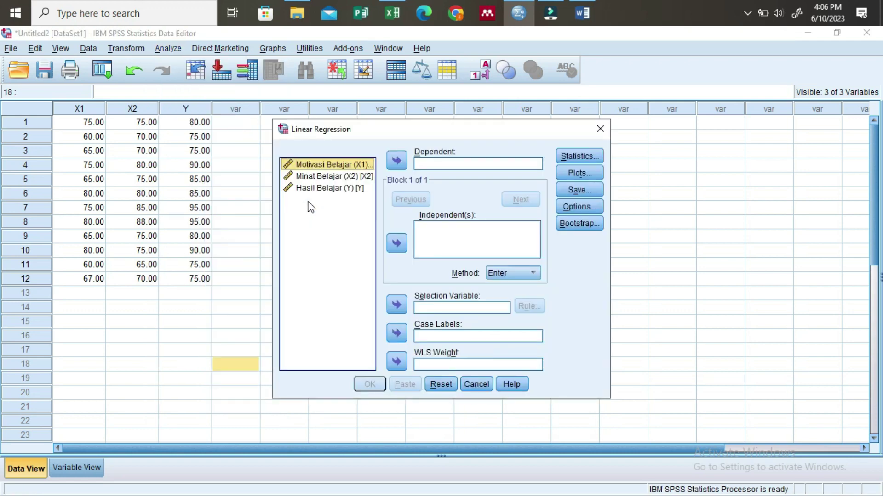
click(340, 189)
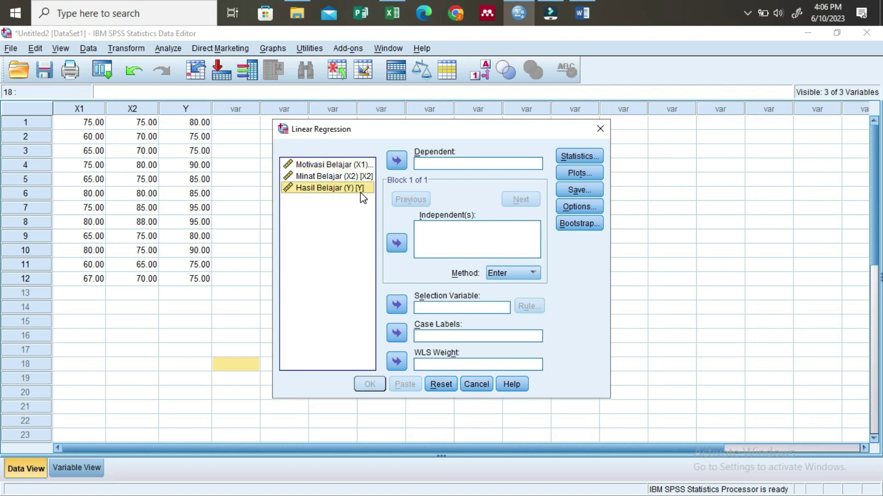
click(395, 159)
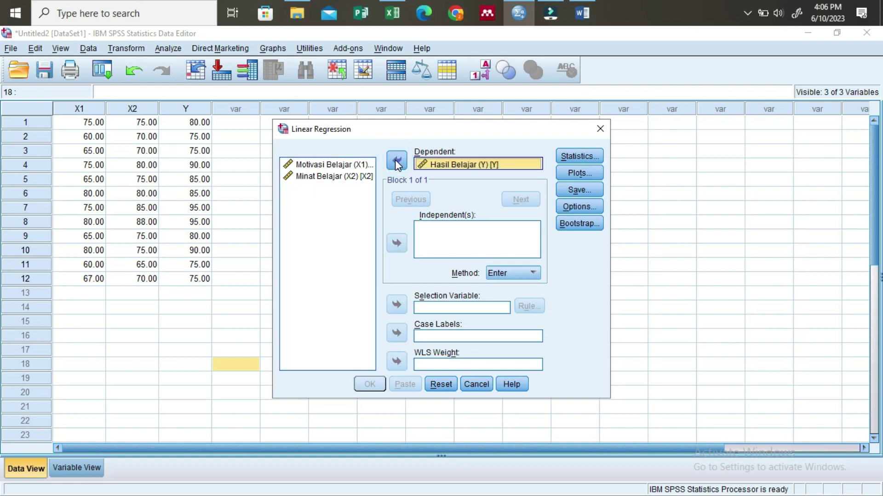
- Add Motivasi Belajar (X1) and Minat Belajar (X2) as independent variables and run the regression with the Enter method
click(363, 177)
click(354, 165)
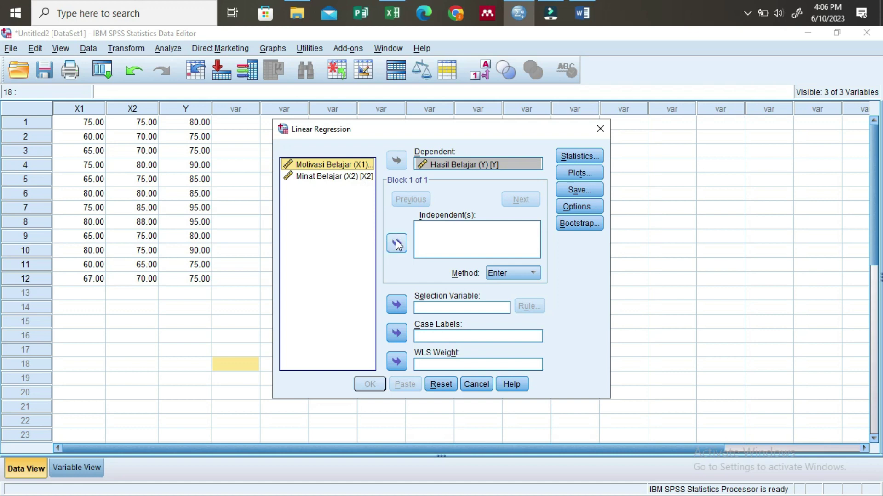
click(397, 244)
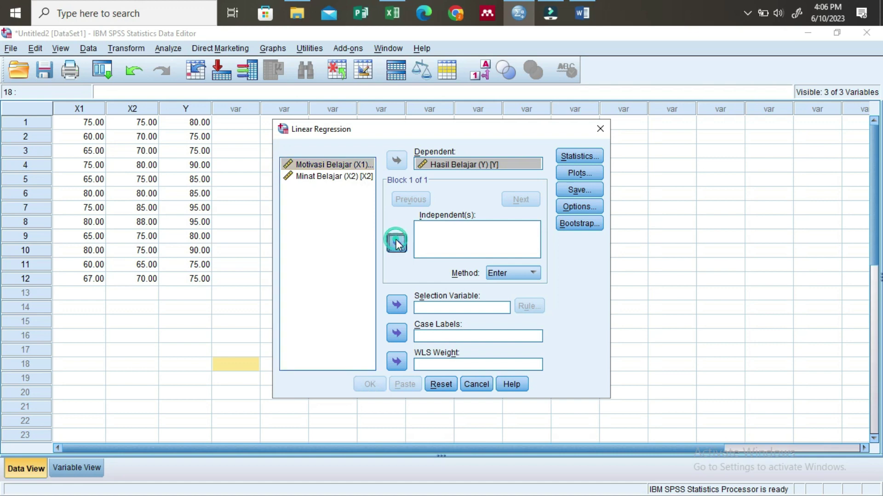
click(352, 177)
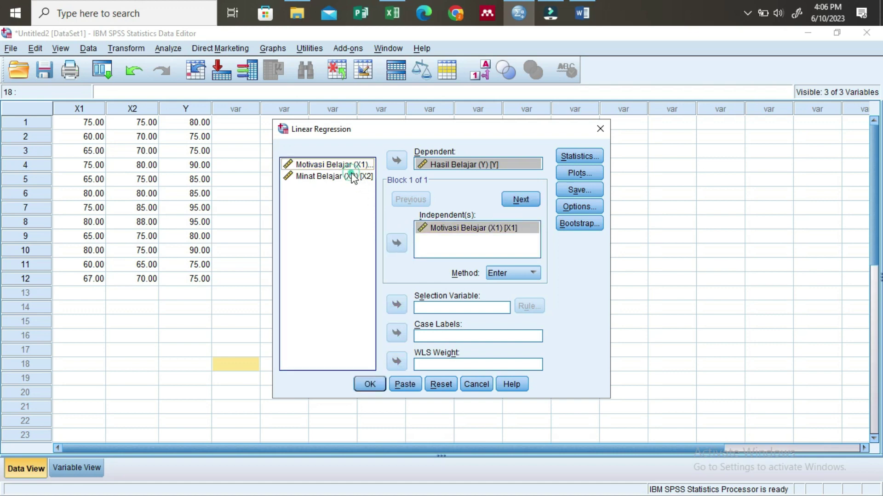
click(397, 243)
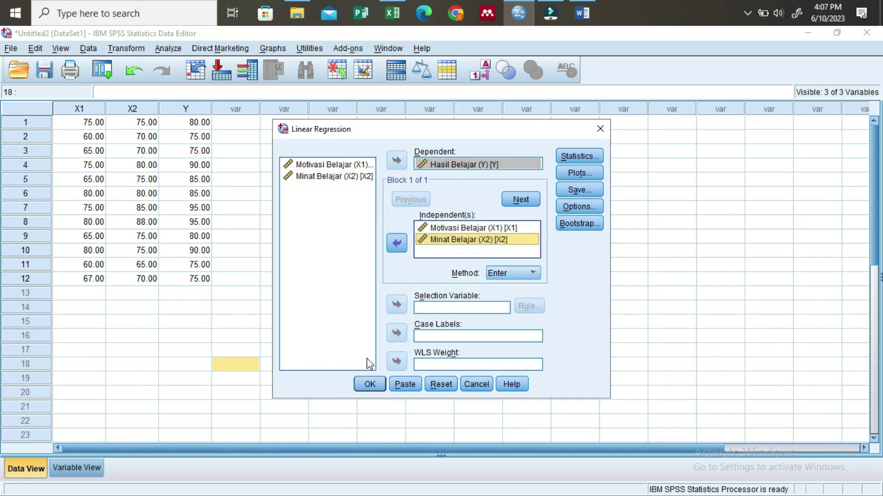
click(370, 385)
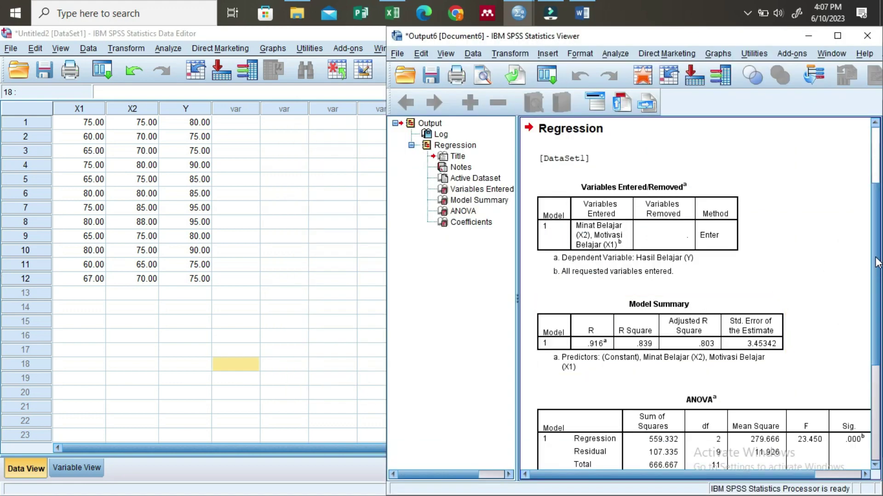
- Compare the Variables Entered/Removed and Model Summary output with their interpretations in the TUGAS 2 Word document
drag(875, 257, 876, 236)
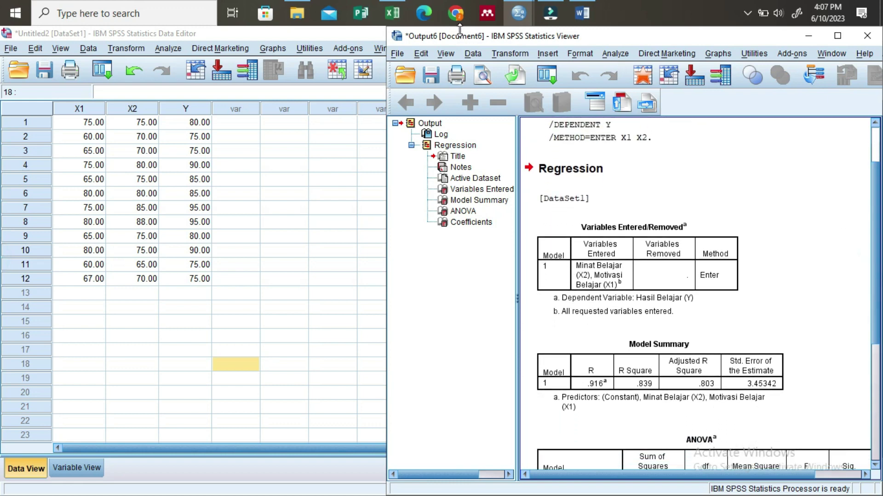
click(582, 13)
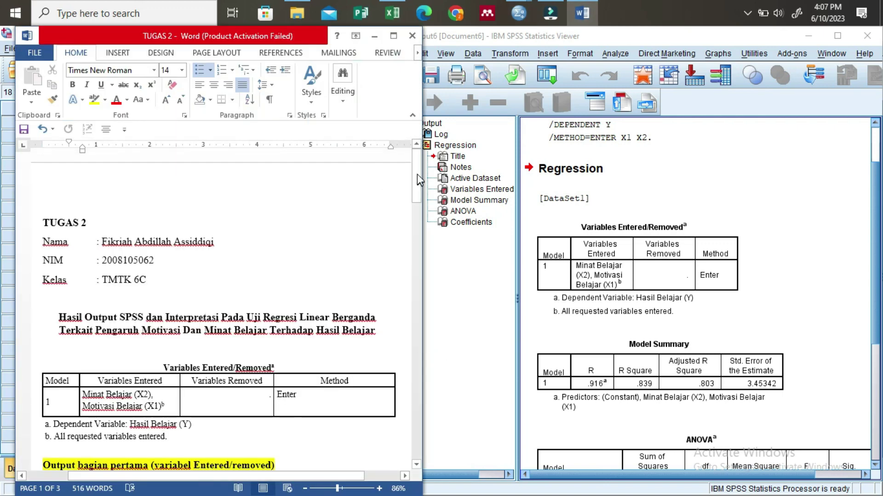
drag(417, 179, 417, 200)
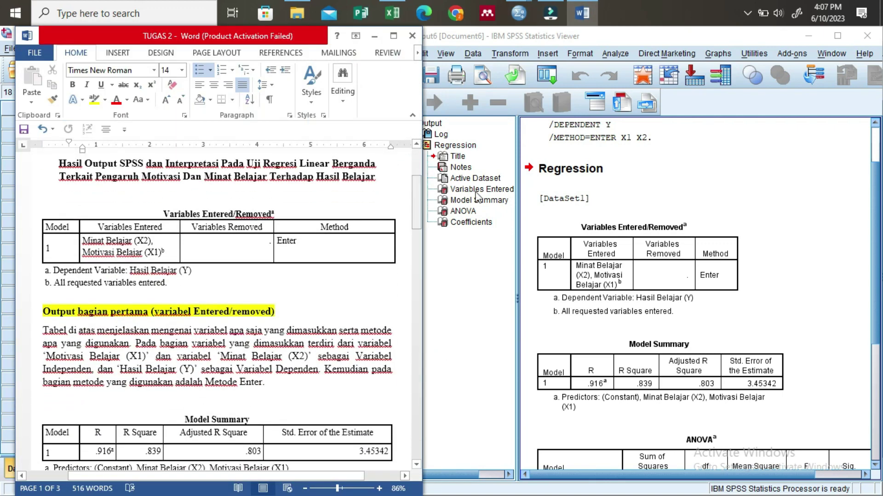
click(567, 197)
click(565, 288)
drag(418, 190, 419, 230)
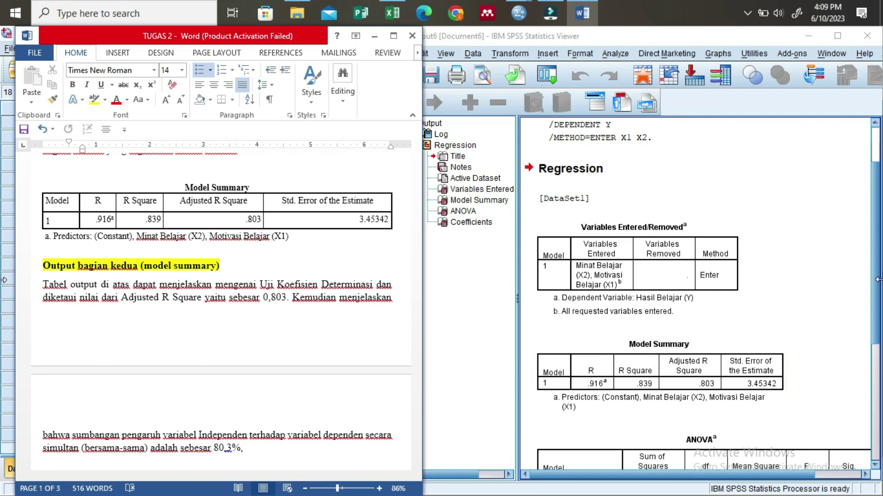
- Bring the ANOVA output into view in SPSS and correct "si" to "sig" in the Word document's Uji F (SIMULTAN) paragraph
drag(877, 274, 879, 353)
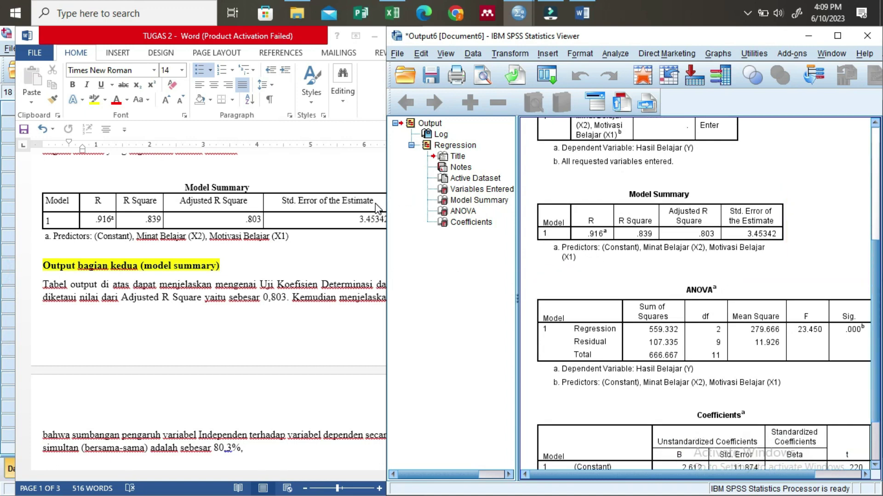
click(366, 250)
drag(418, 225, 420, 279)
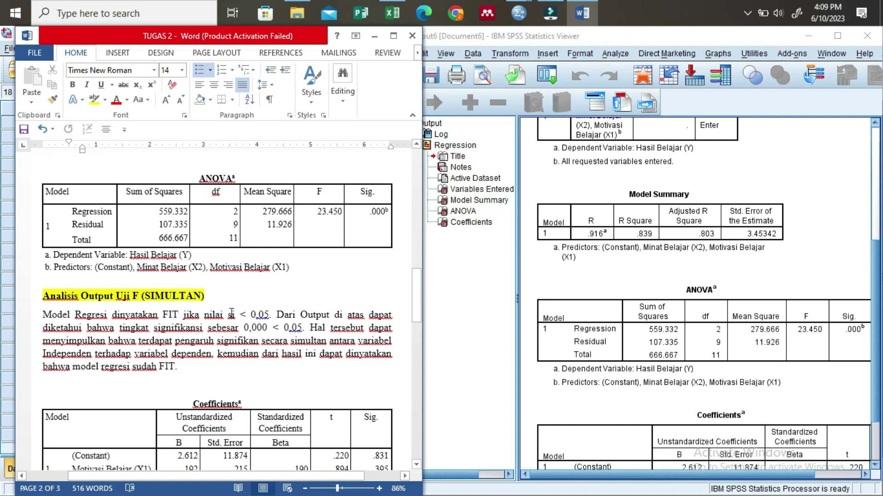
click(236, 316)
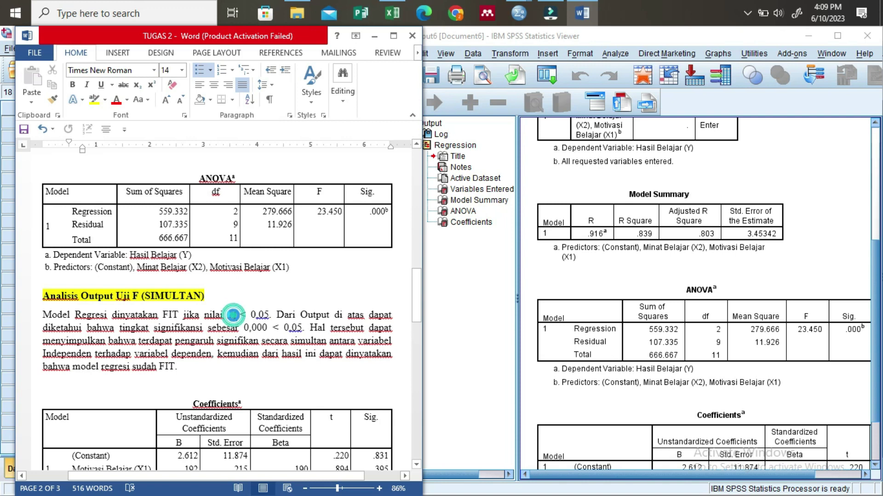
text(g)
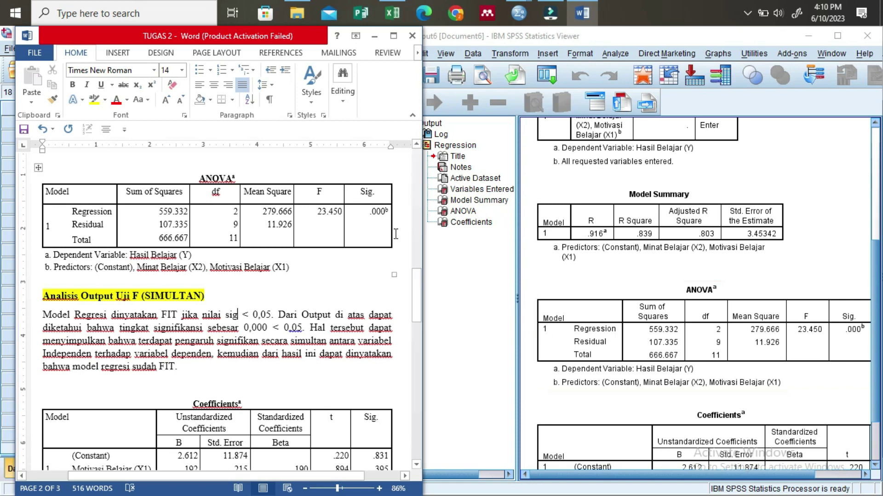
- Compare the full Coefficients table in the SPSS output, including its Sig. column, with the one in the Word document
drag(419, 302, 418, 335)
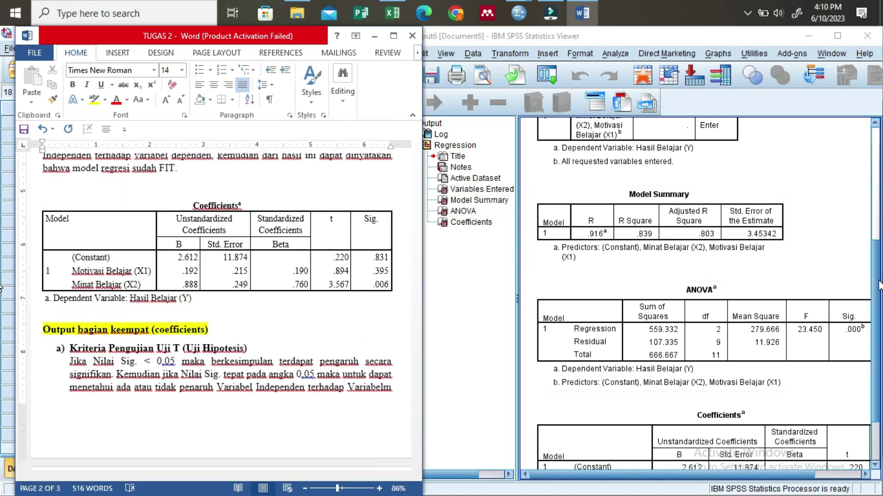
drag(879, 286, 879, 368)
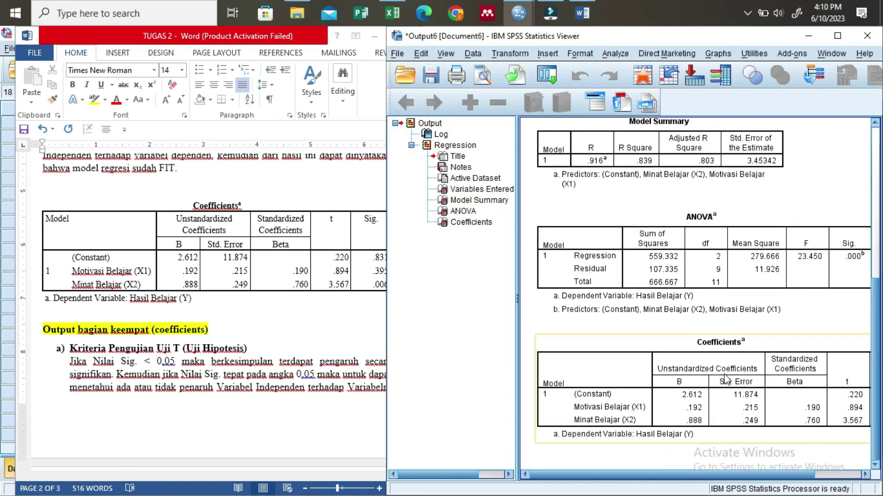
click(373, 278)
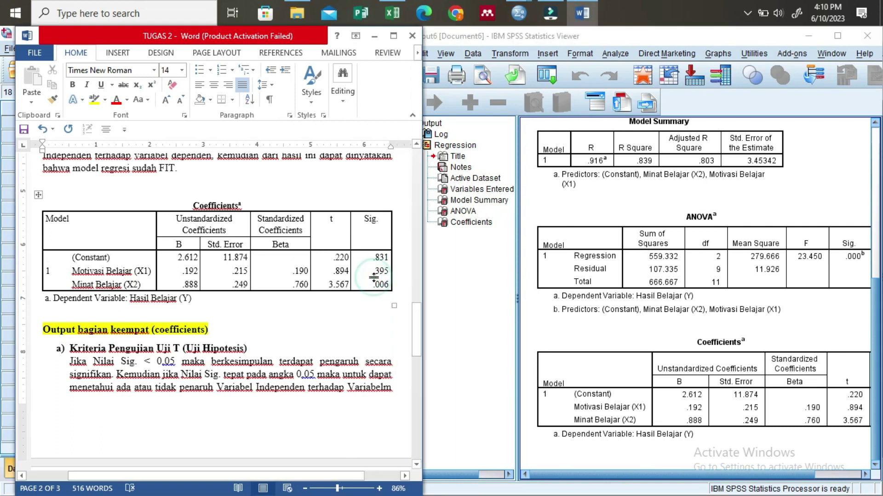
click(685, 480)
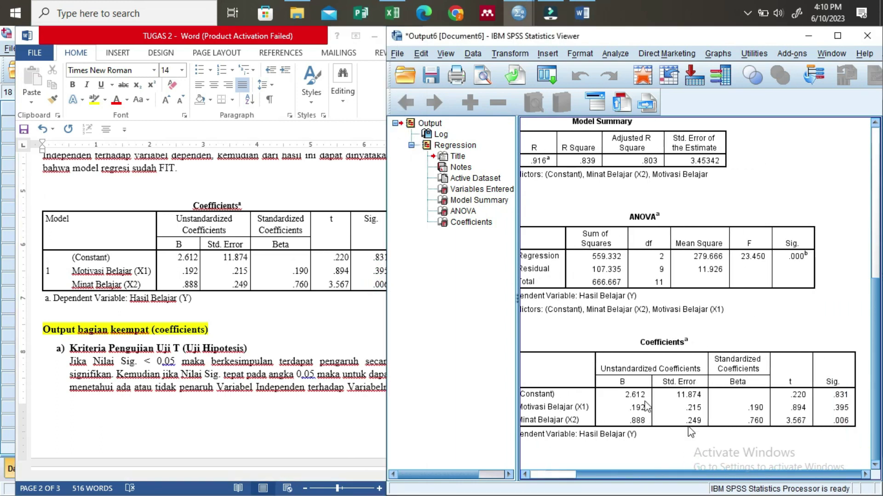
click(421, 236)
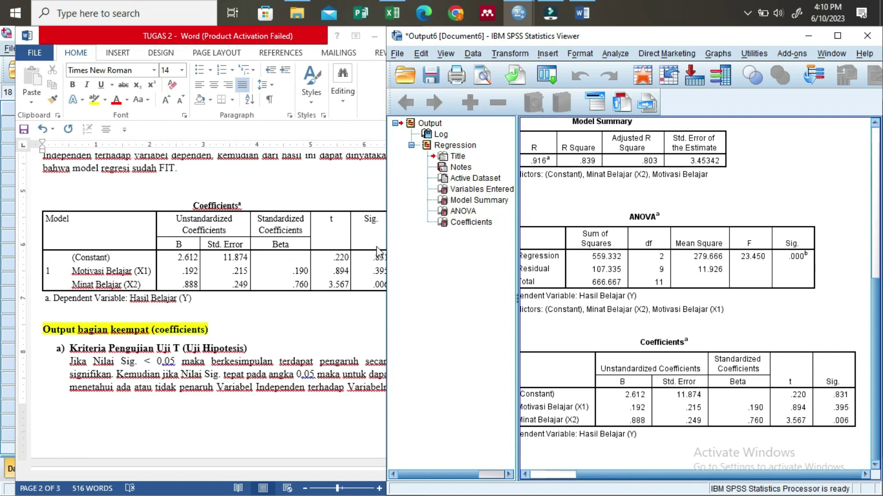
click(354, 290)
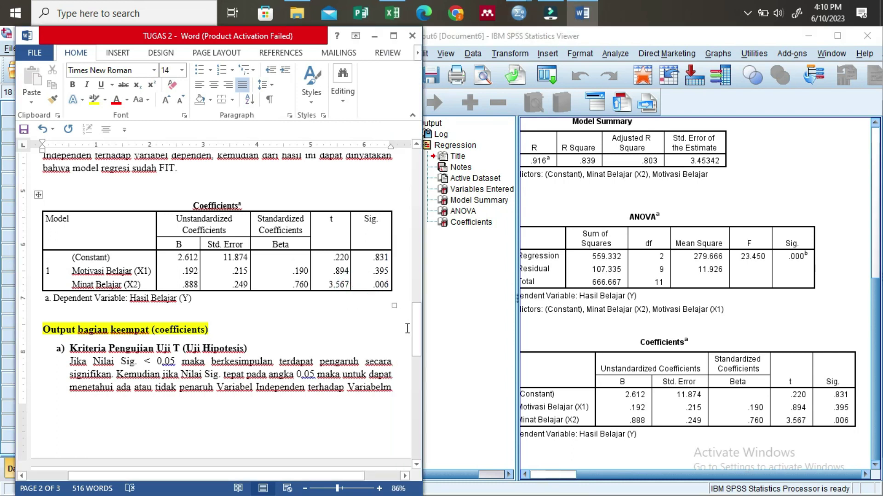
- Read the Word document's T-test criteria, hypothesis analysis and multiple regression equation interpretation against the SPSS Coefficients table
drag(415, 331, 418, 349)
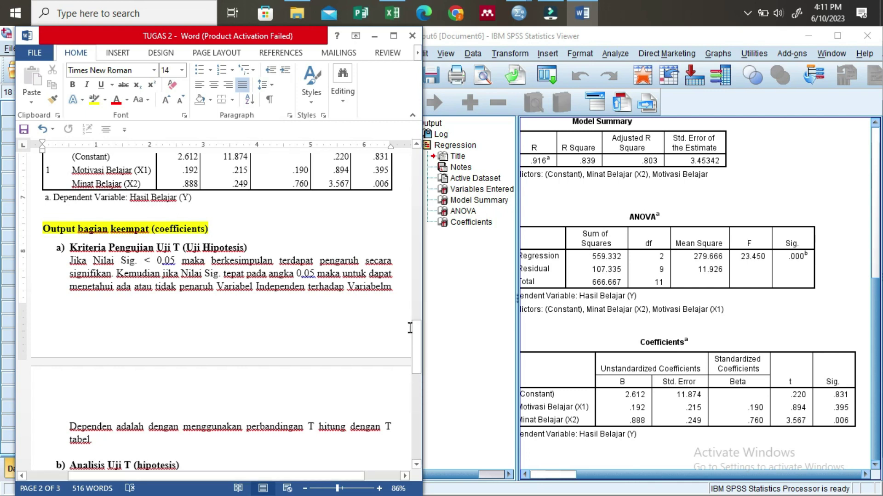
click(415, 340)
drag(415, 344, 418, 326)
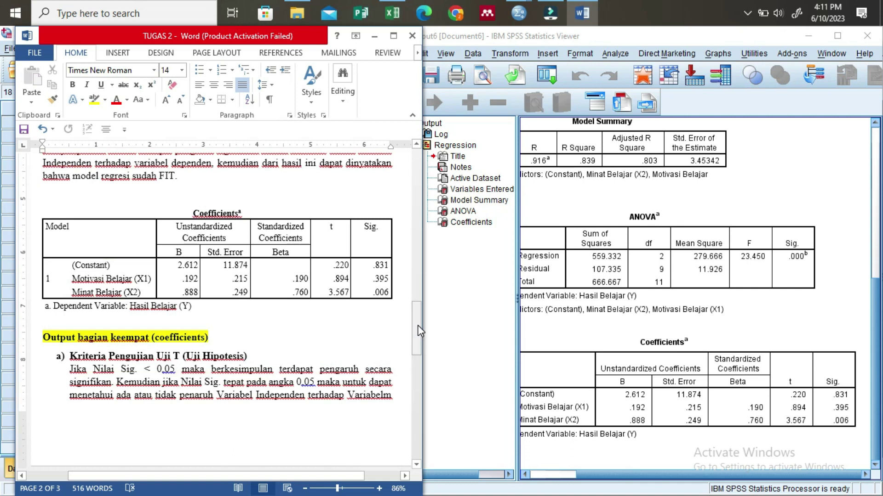
click(635, 297)
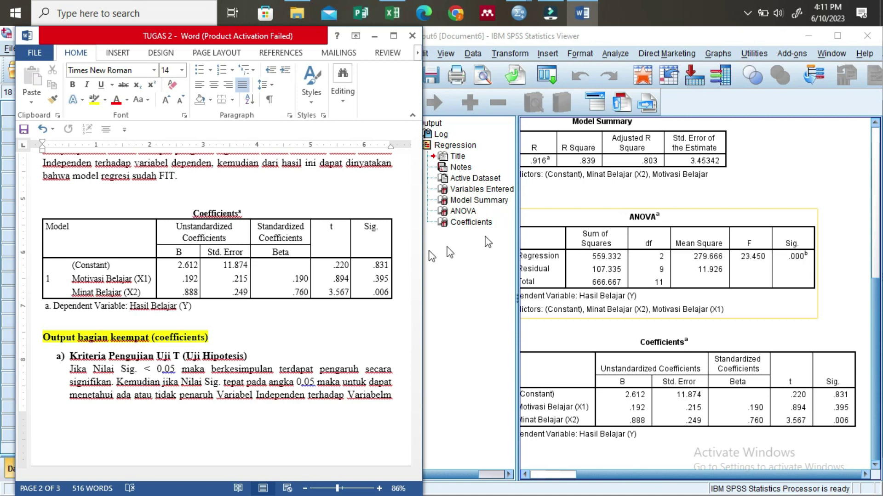
click(400, 275)
drag(417, 317, 417, 352)
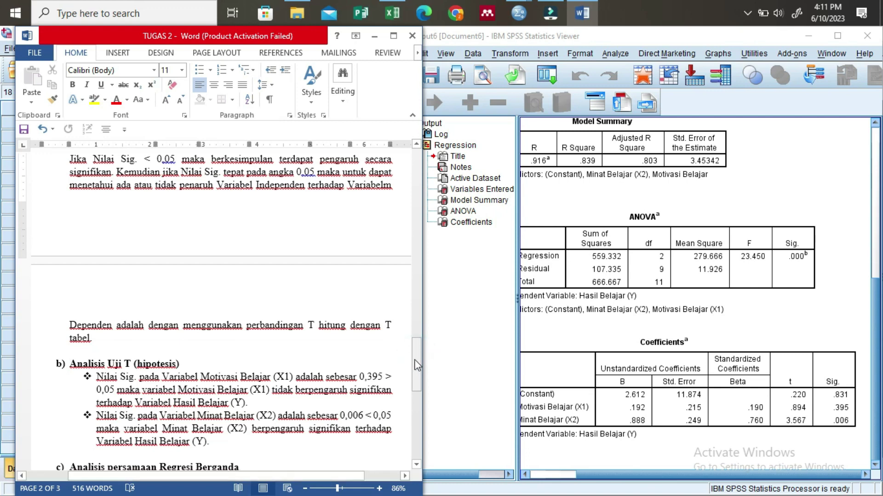
drag(414, 358, 415, 371)
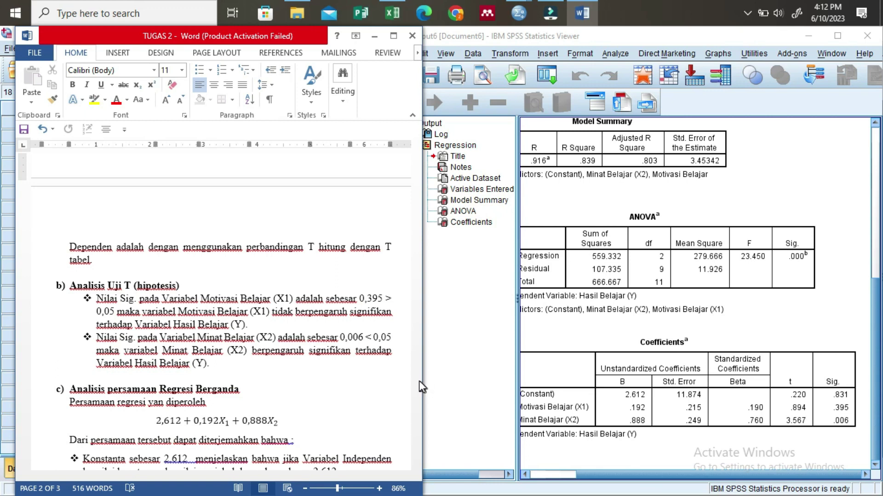
drag(416, 376, 418, 391)
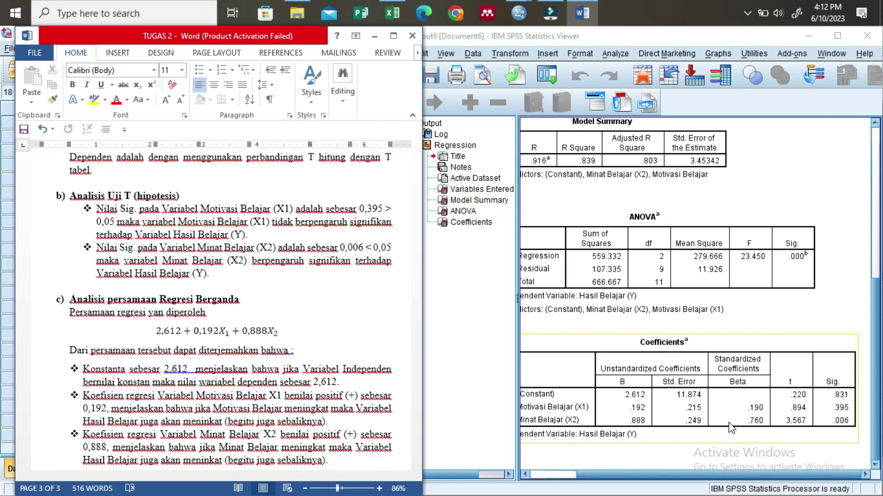
click(330, 296)
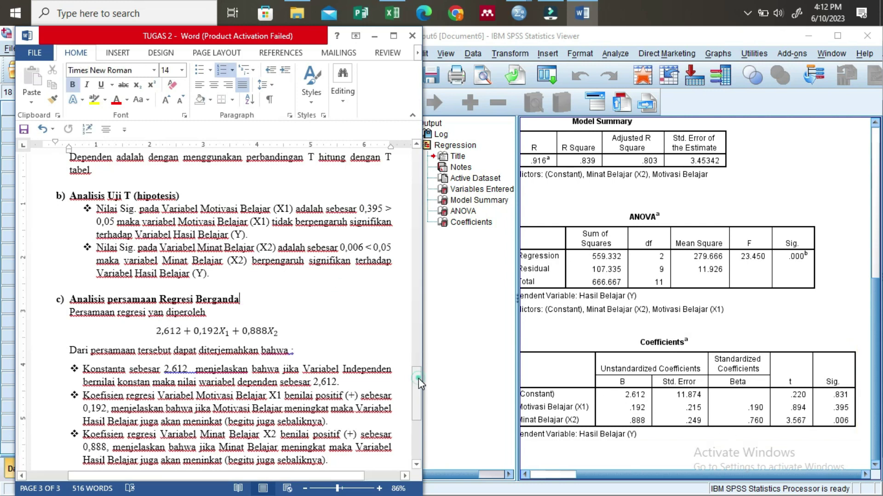
drag(418, 378, 419, 391)
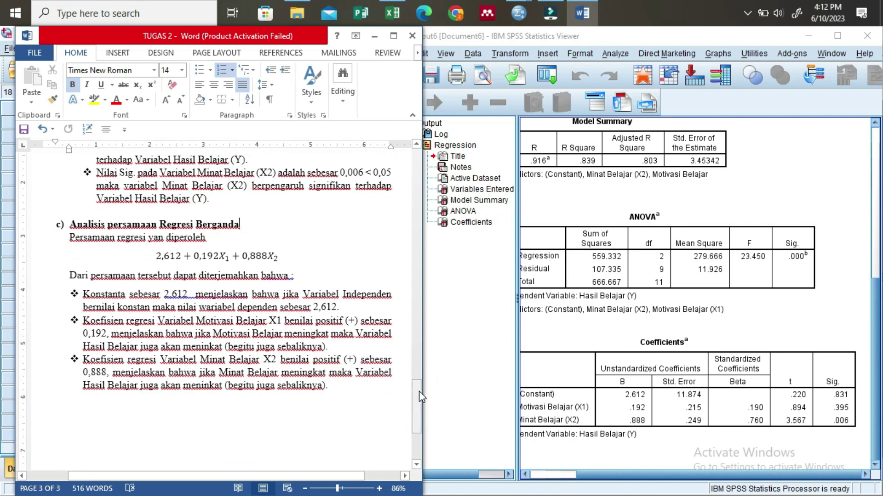